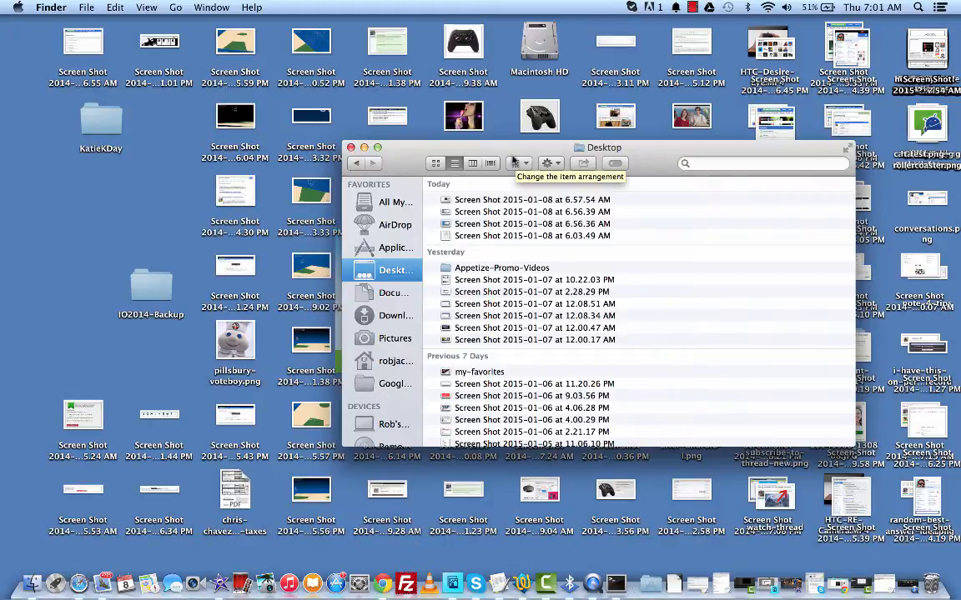
Move the Finder Desktop window lower on the screen
mouse_move(463, 148)
left_mouse_down()
mouse_move(582, 476)
mouse_move(473, 180)
left_mouse_up()
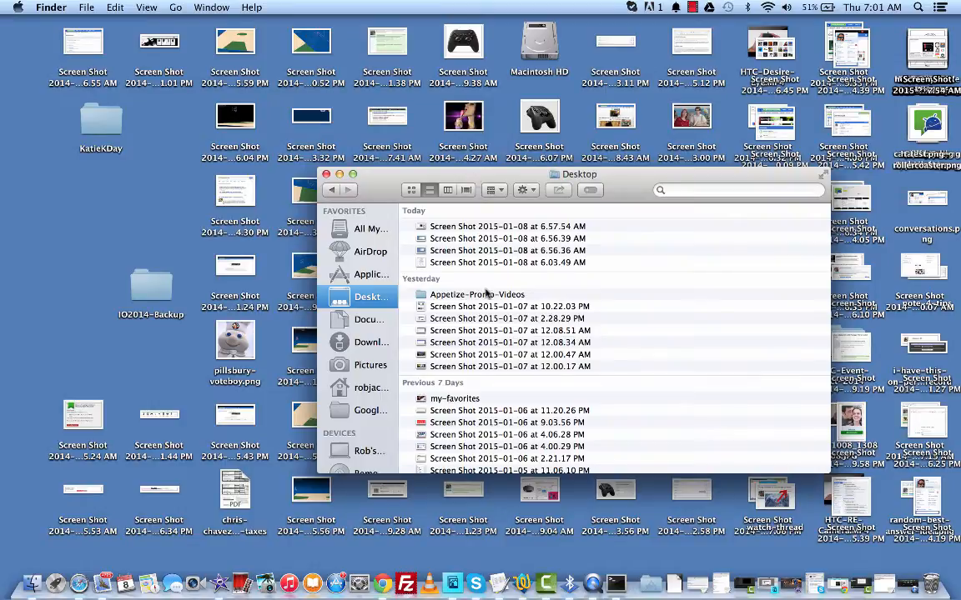
scroll(484, 283, "down", 5)
scroll(483, 288, "down", 5)
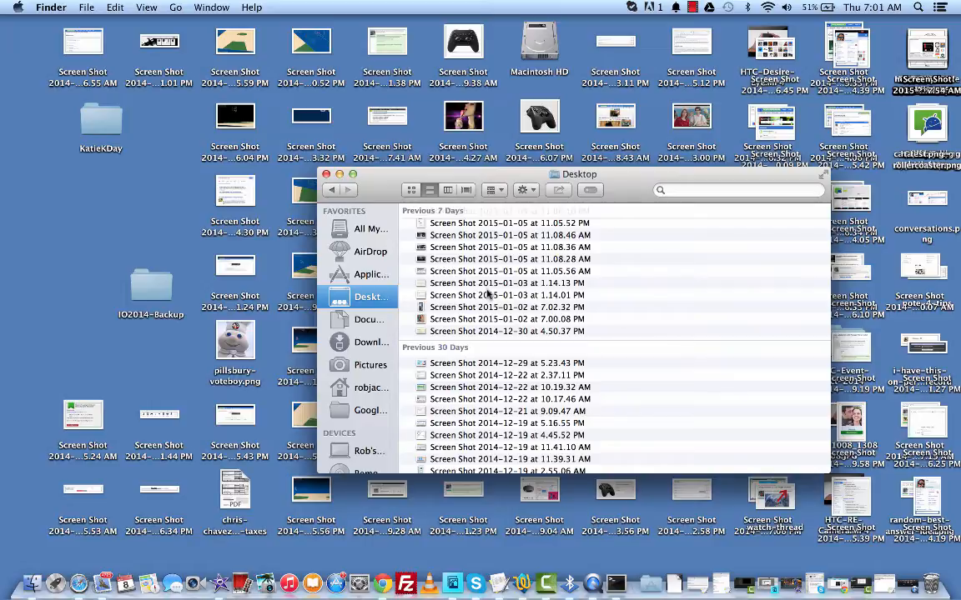
scroll(488, 294, "up", 8)
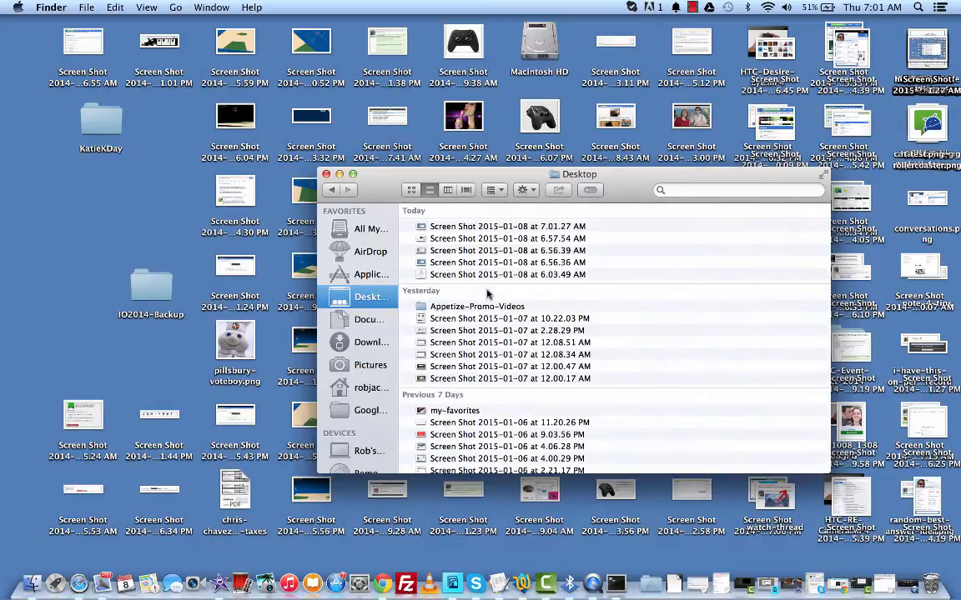
Capture a region screenshot of the Finder window with Cmd+Shift+4
key("super+shift+4")
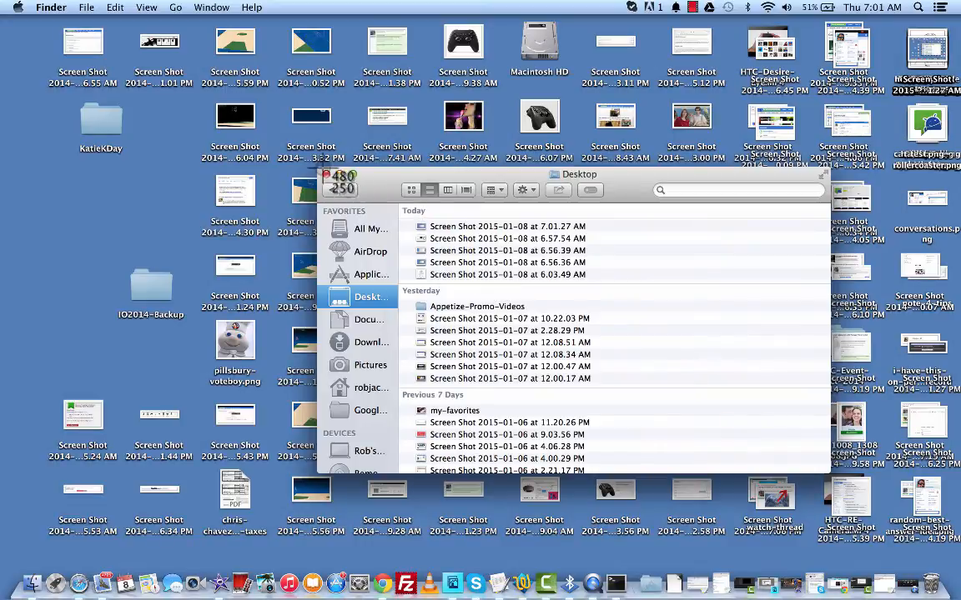
mouse_move(324, 173)
left_mouse_down()
mouse_move(852, 492)
mouse_move(834, 482)
left_mouse_up()
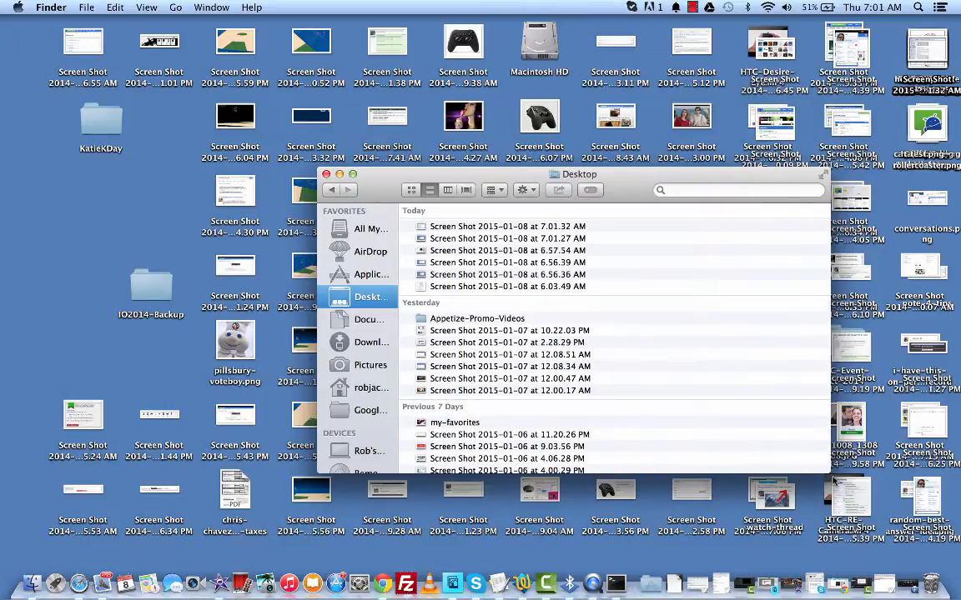
Launch Terminal via a Spotlight search for 'terminal'
left_click(918, 7)
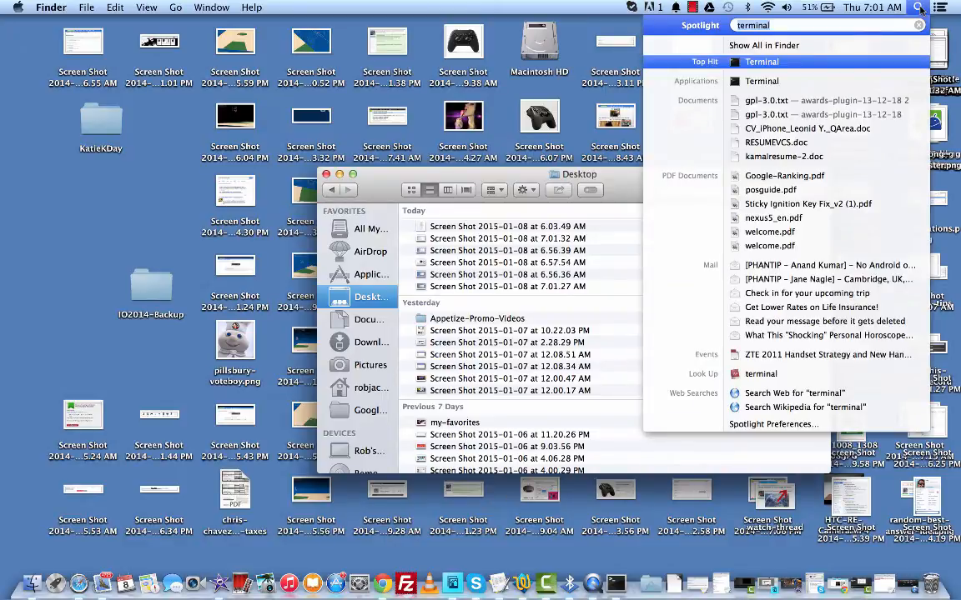
key("Return")
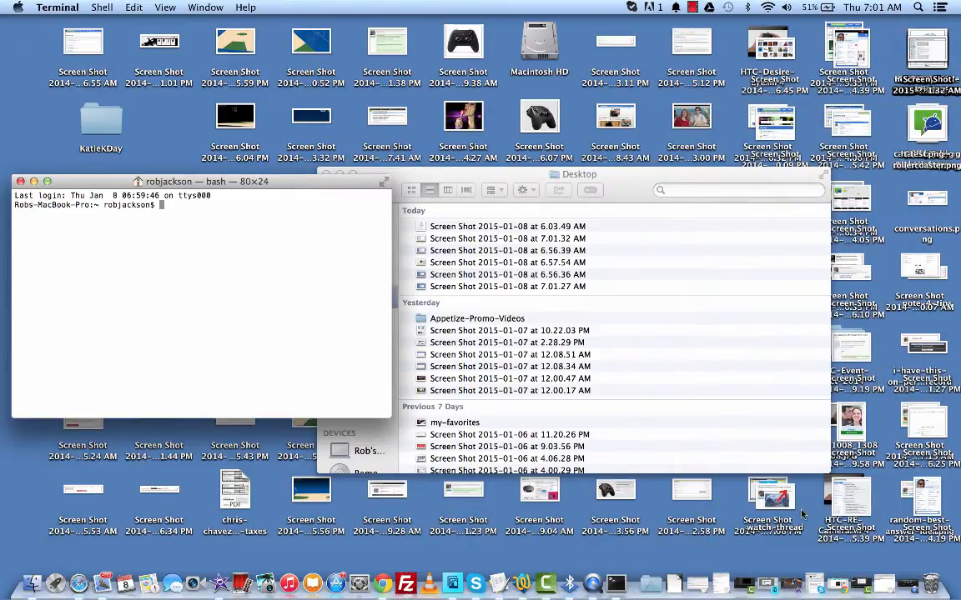
Run mkdir ~/Documents/Screenshots in Terminal, copied from the TextEdit notes
left_click(882, 584)
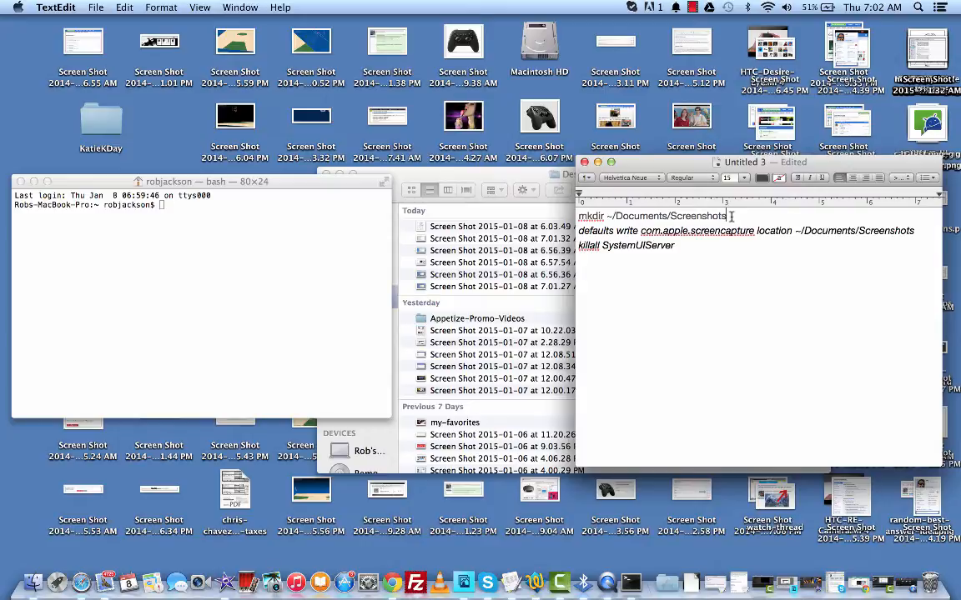
left_click_drag(731, 216, 540, 215)
key("super+c")
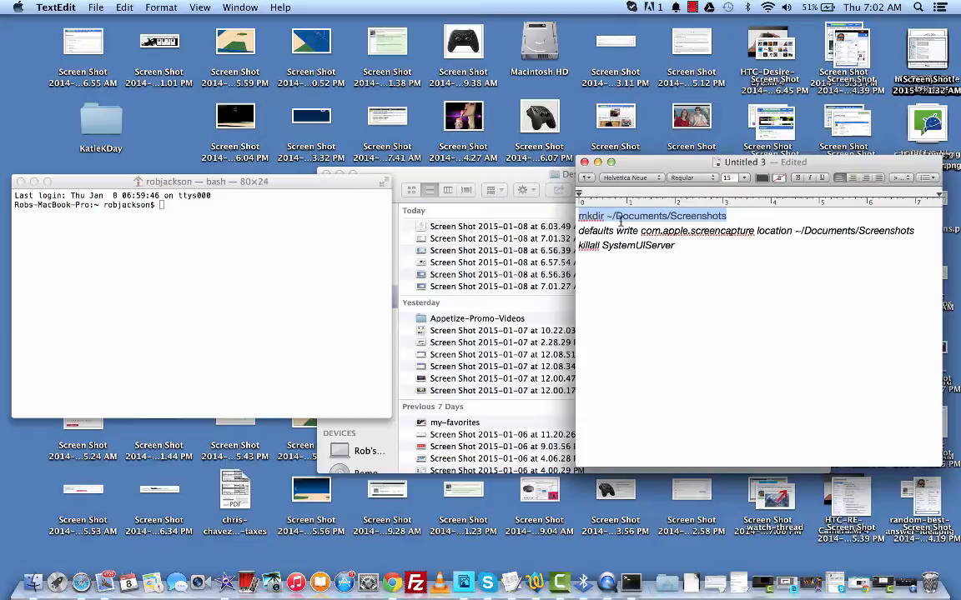
left_click(692, 215)
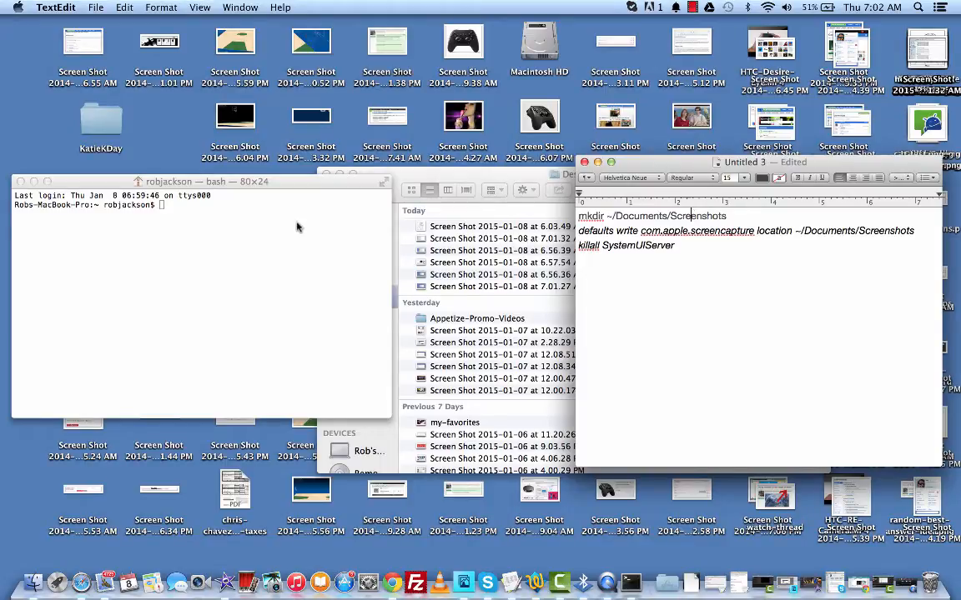
left_click(266, 205)
key("super+v")
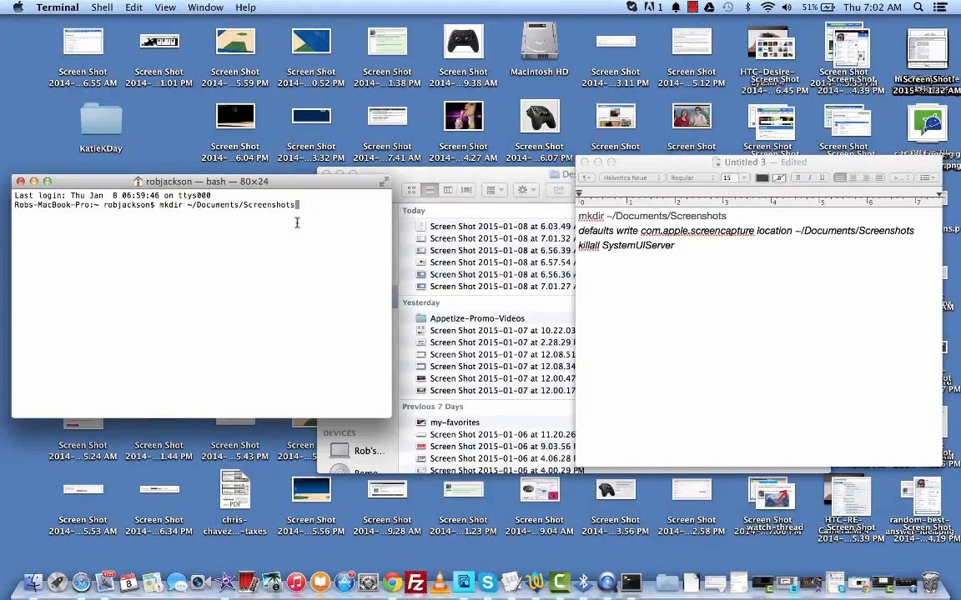
key("Return")
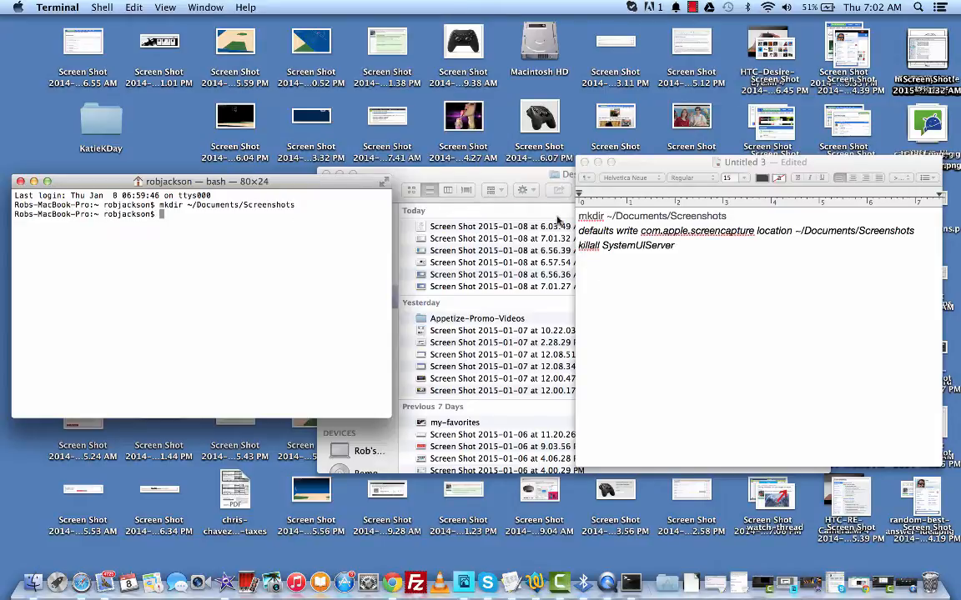
Run defaults write com.apple.screencapture location ~/Documents/Screenshots, copied from the notes
left_click(579, 231)
left_click_drag(579, 231, 915, 231)
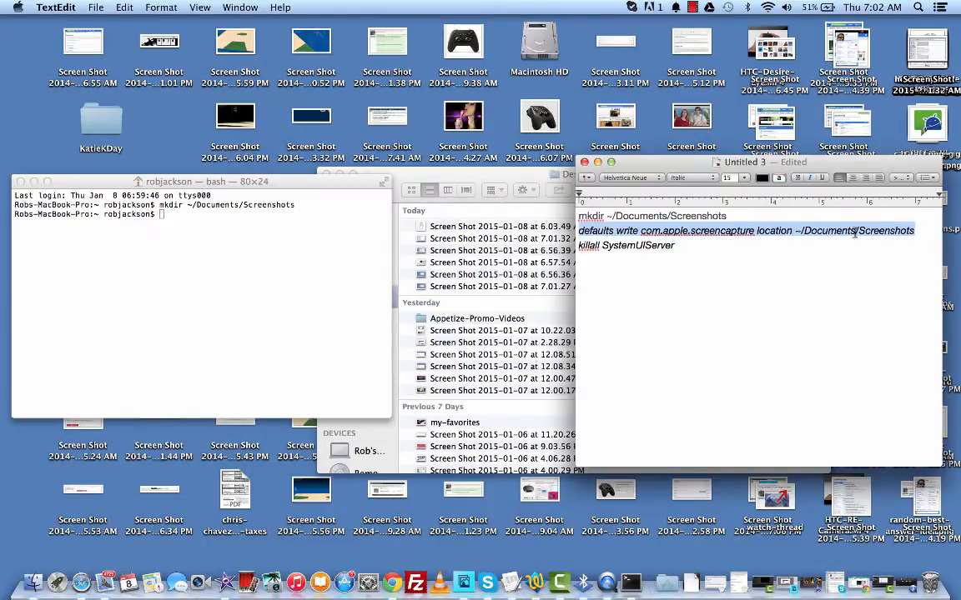
left_click(803, 231)
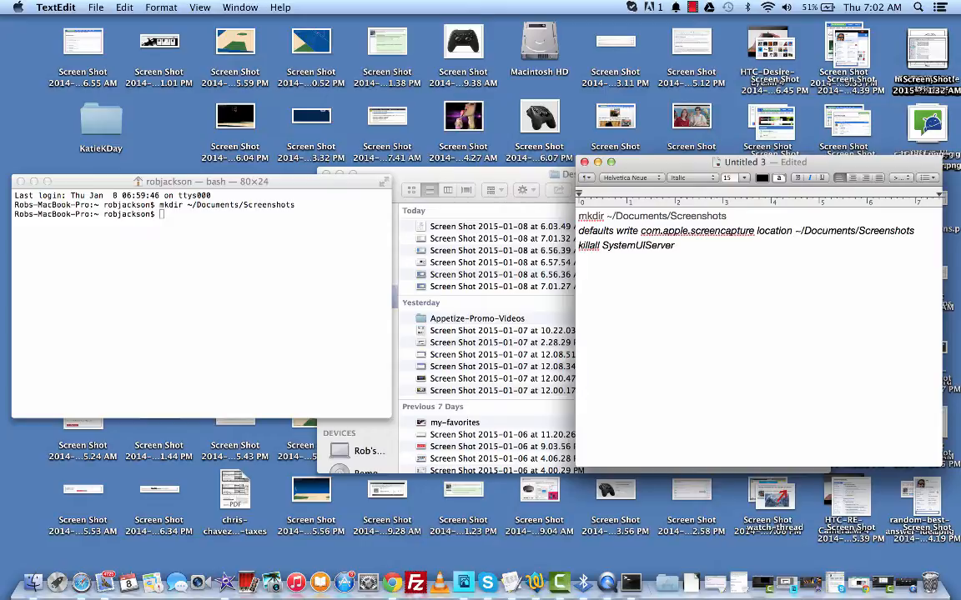
left_click(232, 215)
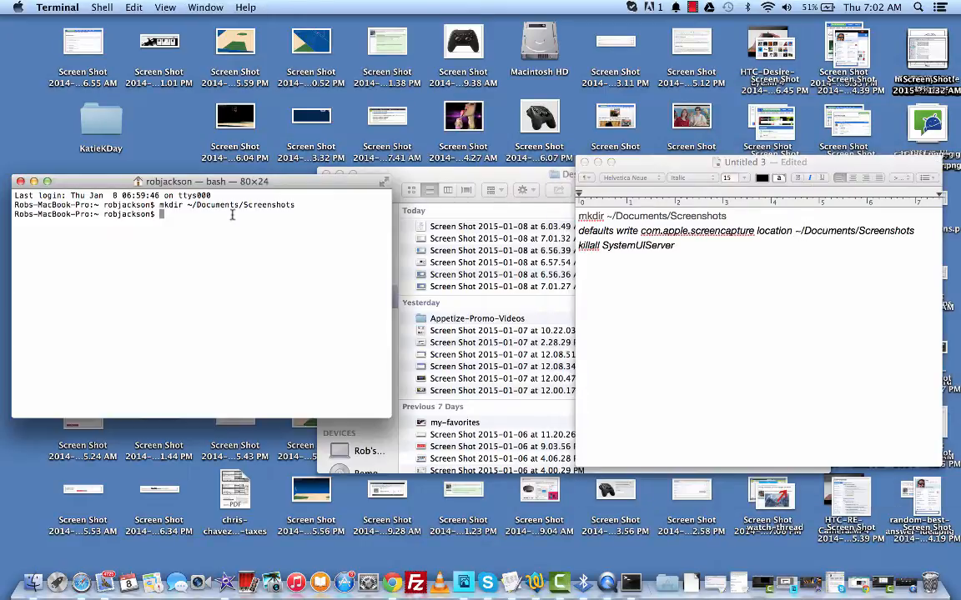
type("defaults write com.apple.screencapture location ~/Documents/Screenshots")
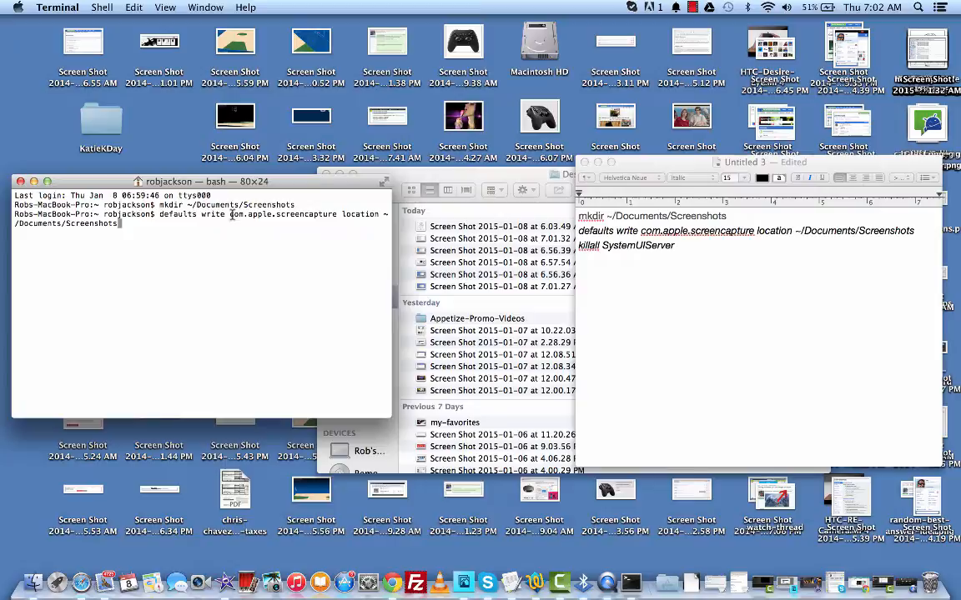
key("Return")
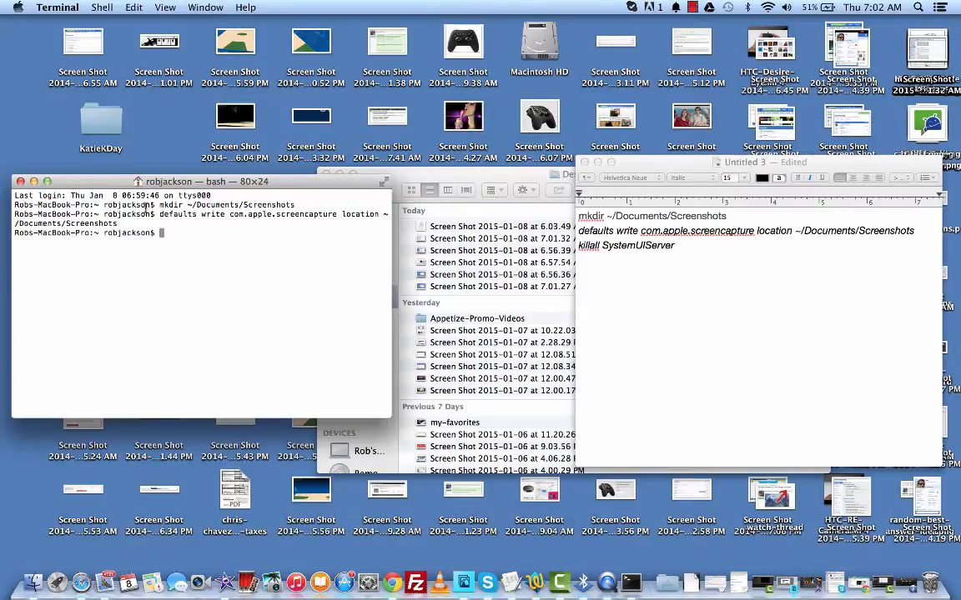
Run killall SystemUIServer in Terminal to restart the menu bar service
left_click(682, 242)
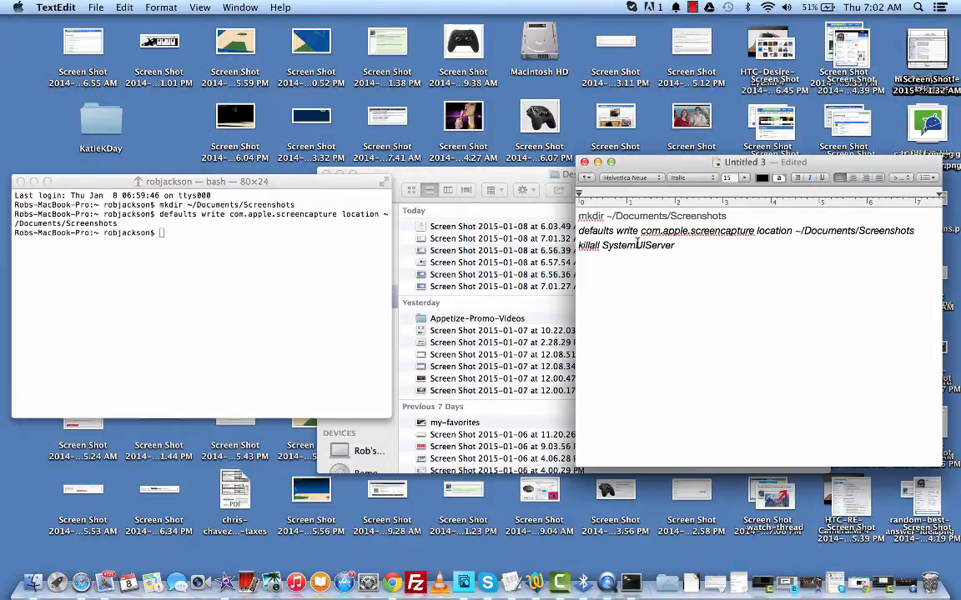
mouse_move(677, 245)
left_mouse_down()
mouse_move(615, 247)
mouse_move(511, 222)
left_mouse_up()
key("super+c")
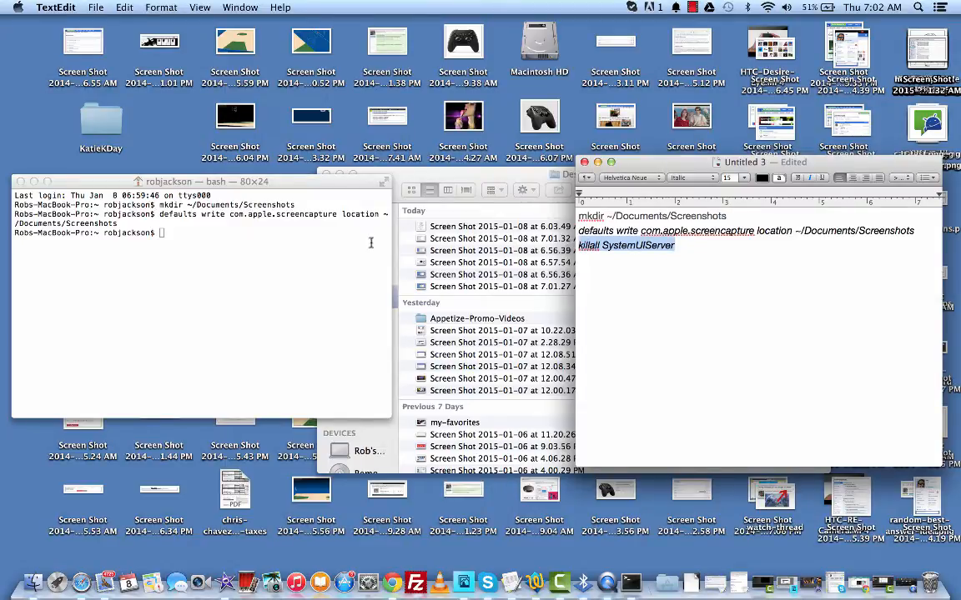
left_click(316, 215)
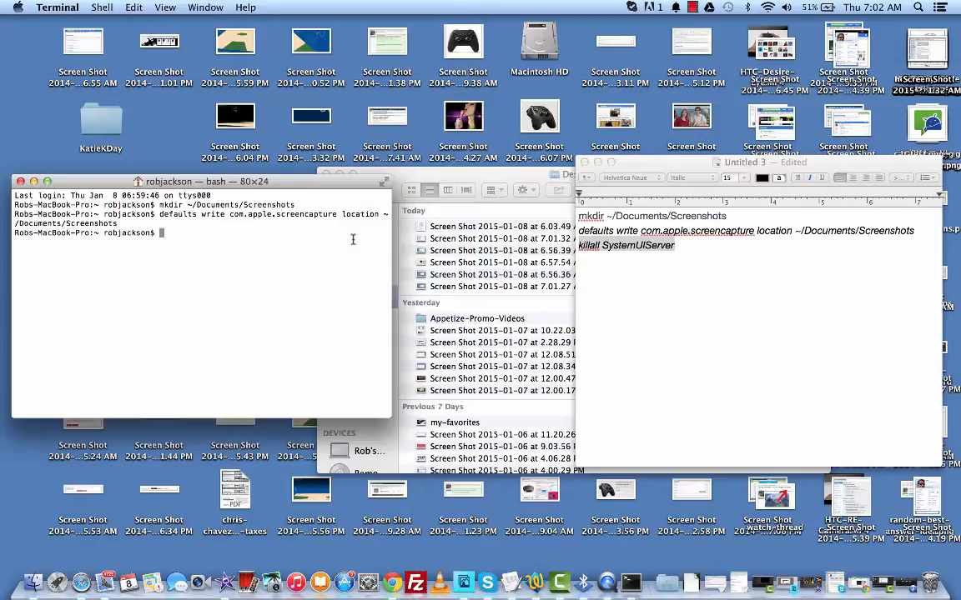
key("super+v")
key("Return")
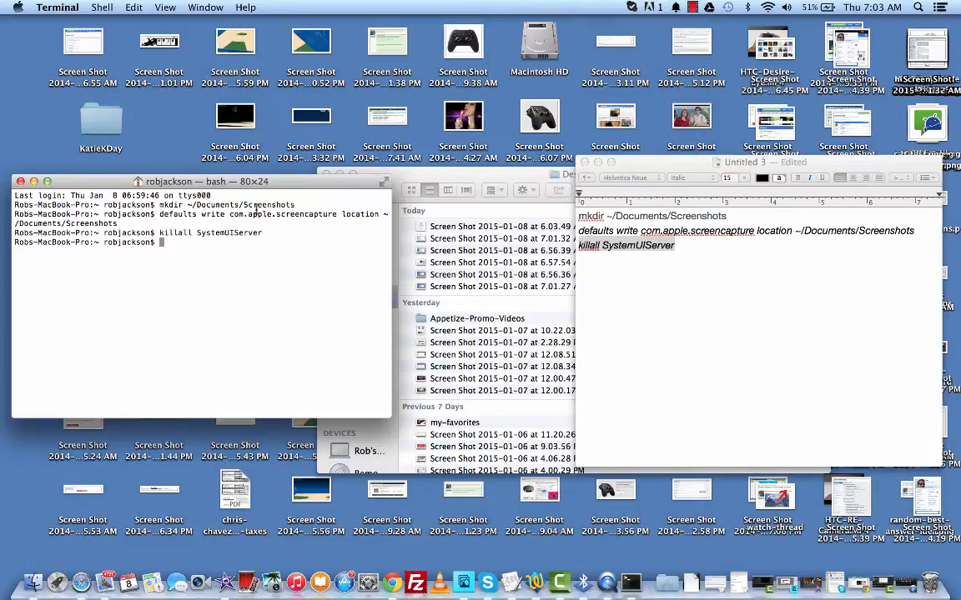
Close Terminal, browse Finder to the empty Documents/Screenshots folder, and restore the isource.com browser
left_click(21, 181)
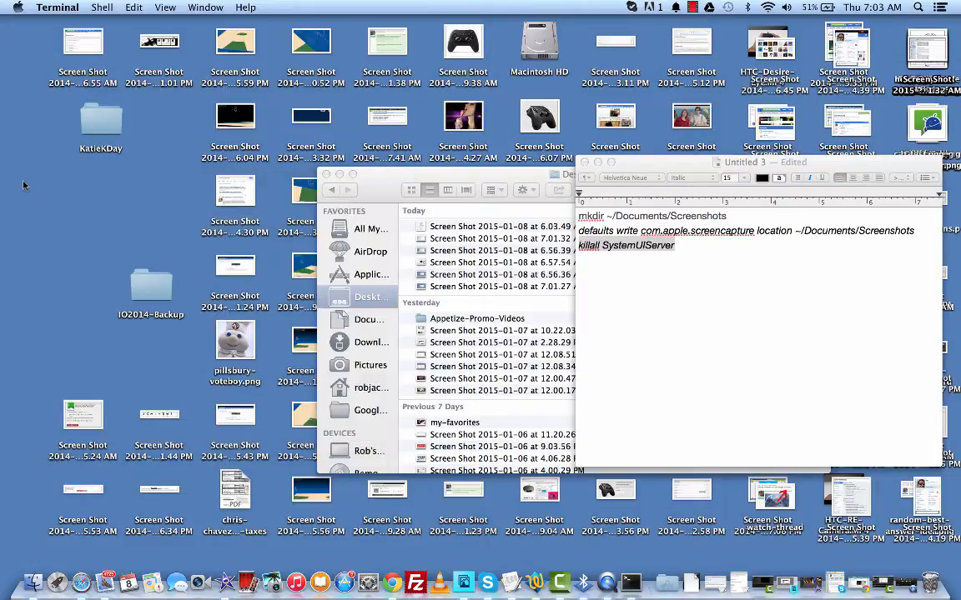
left_click(507, 241)
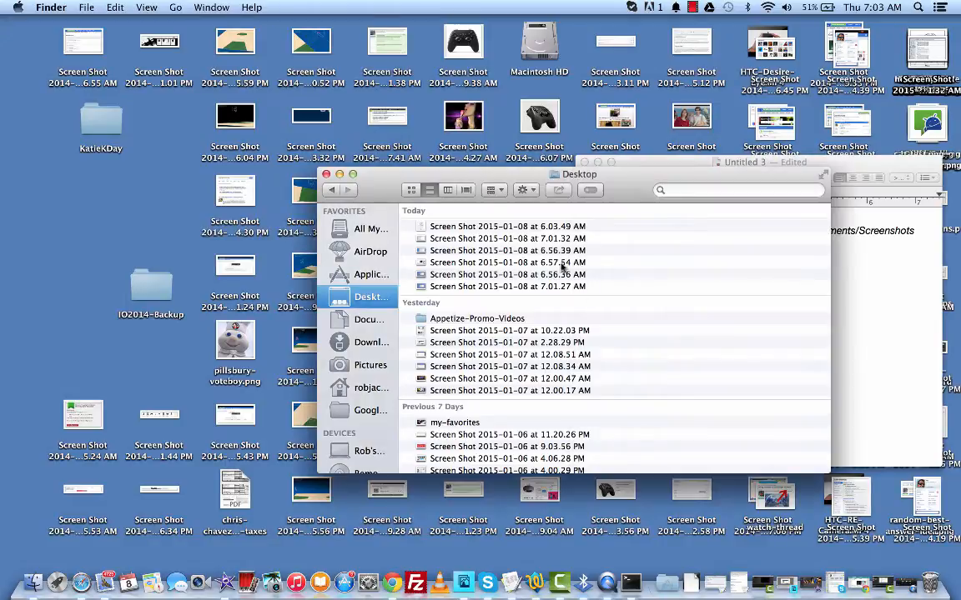
left_click(367, 320)
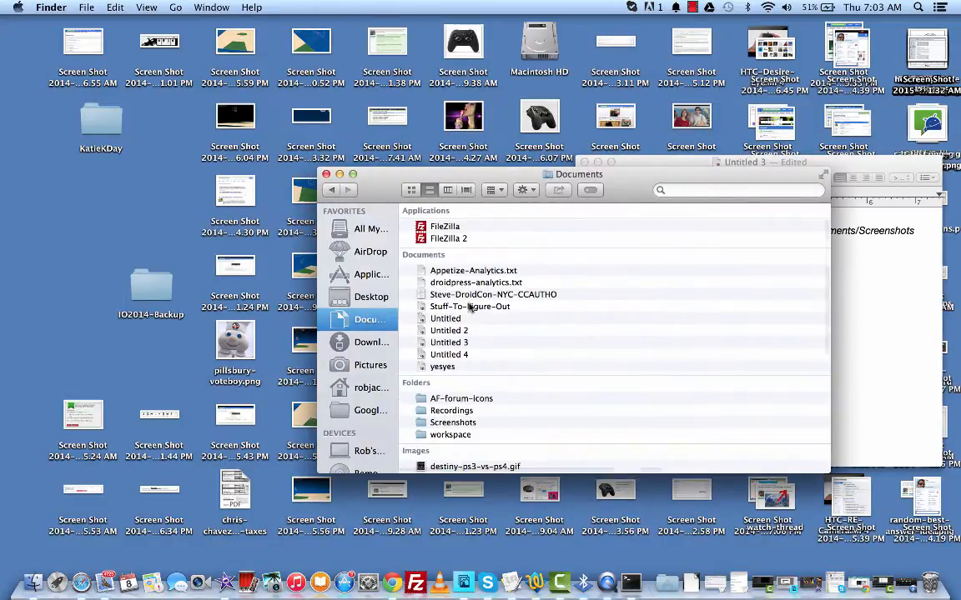
scroll(470, 307, "down", 4)
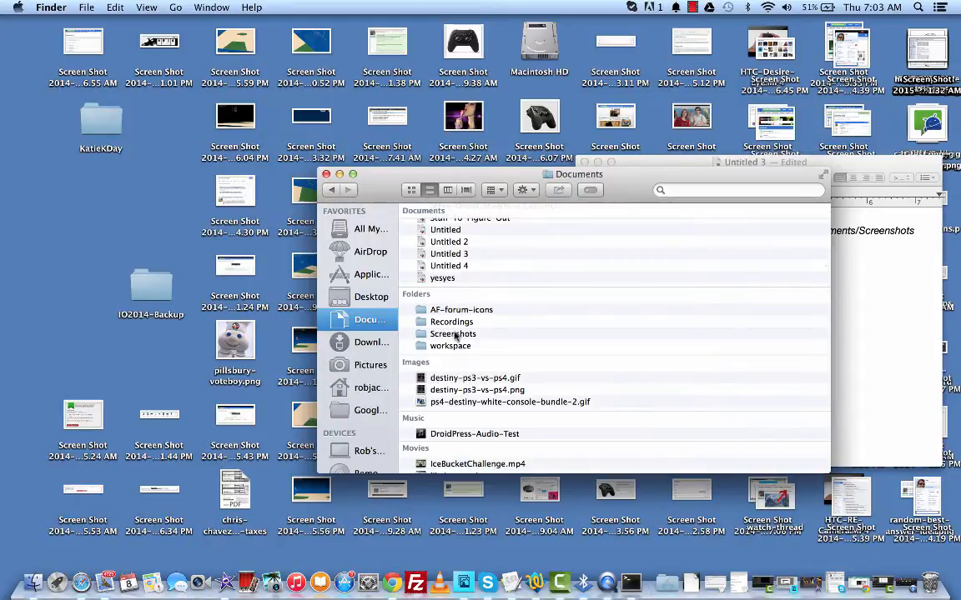
double_click(455, 334)
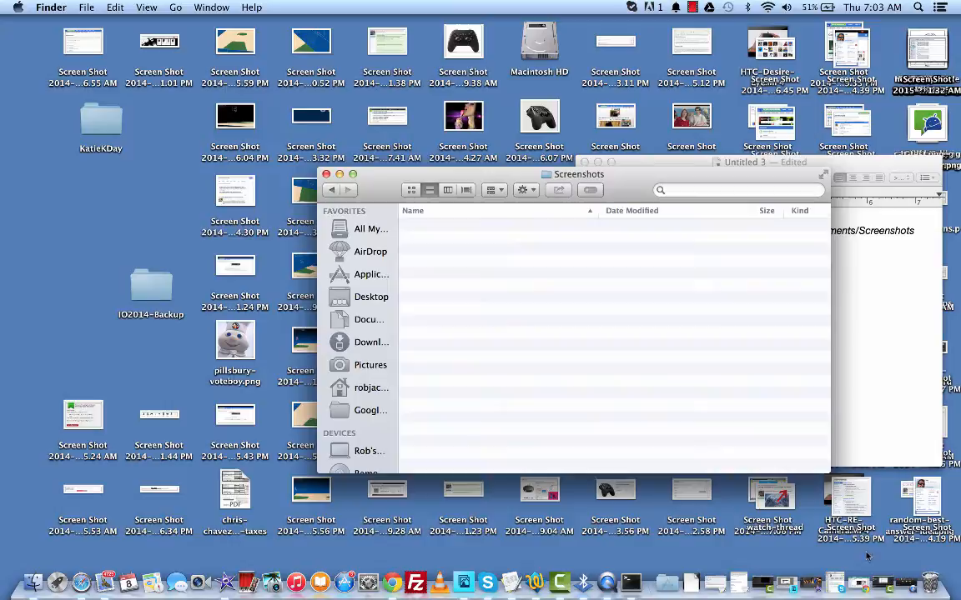
left_click(779, 523)
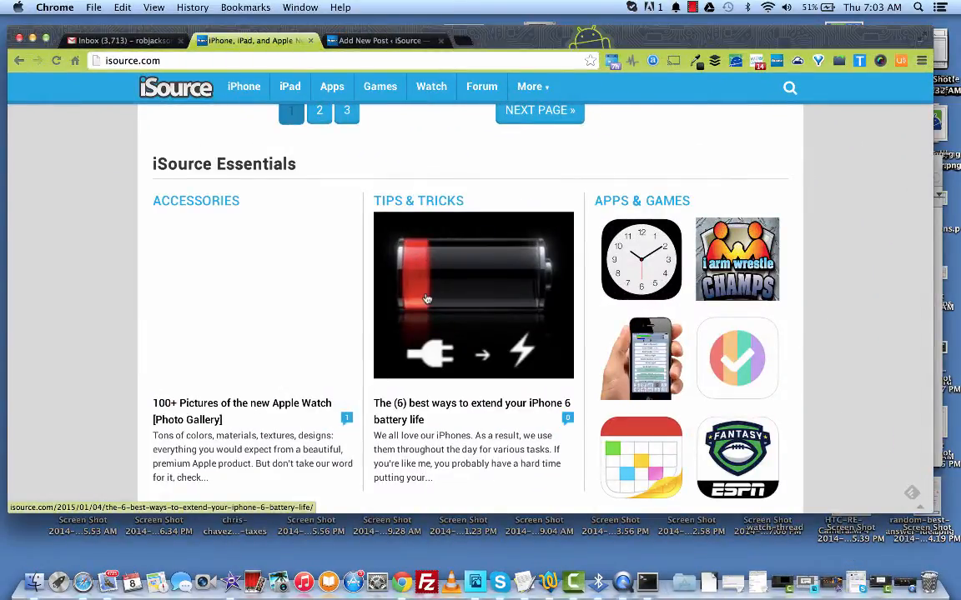
Capture a region screenshot of the iSource Essentials section, then show Mission Control
key("super+shift+4")
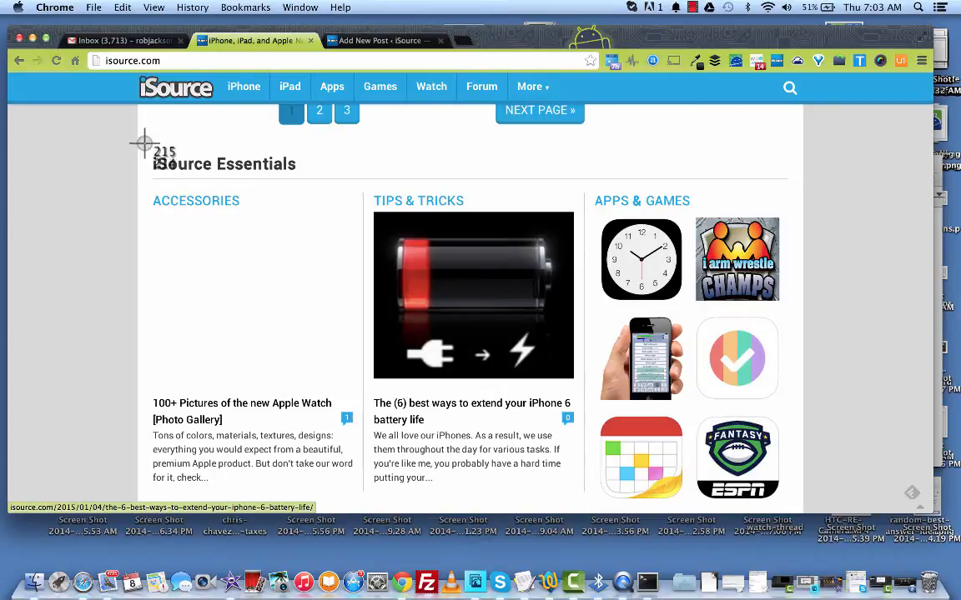
left_click_drag(141, 150, 727, 384)
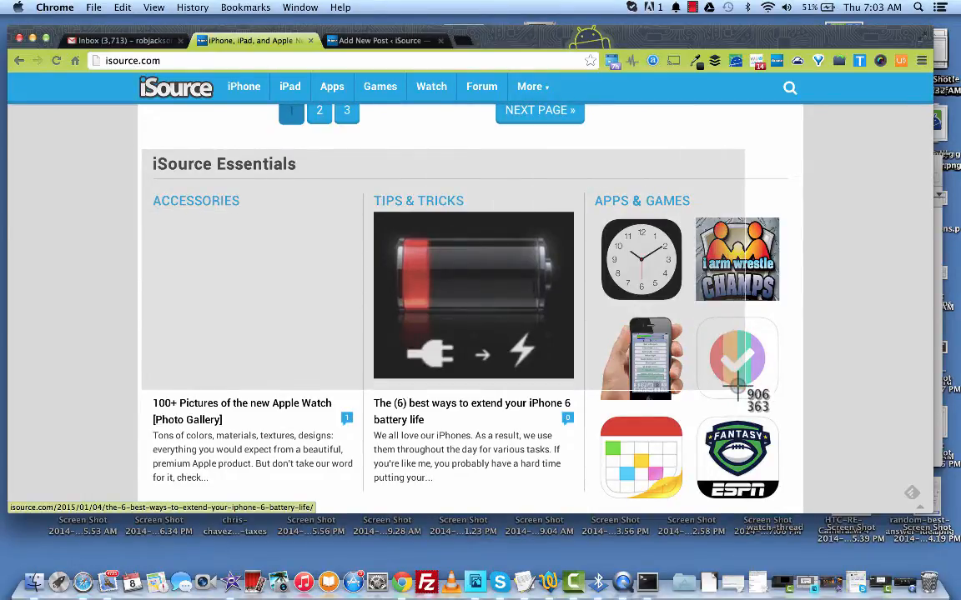
mouse_move(727, 383)
left_mouse_down()
mouse_move(792, 446)
mouse_move(796, 500)
left_mouse_up()
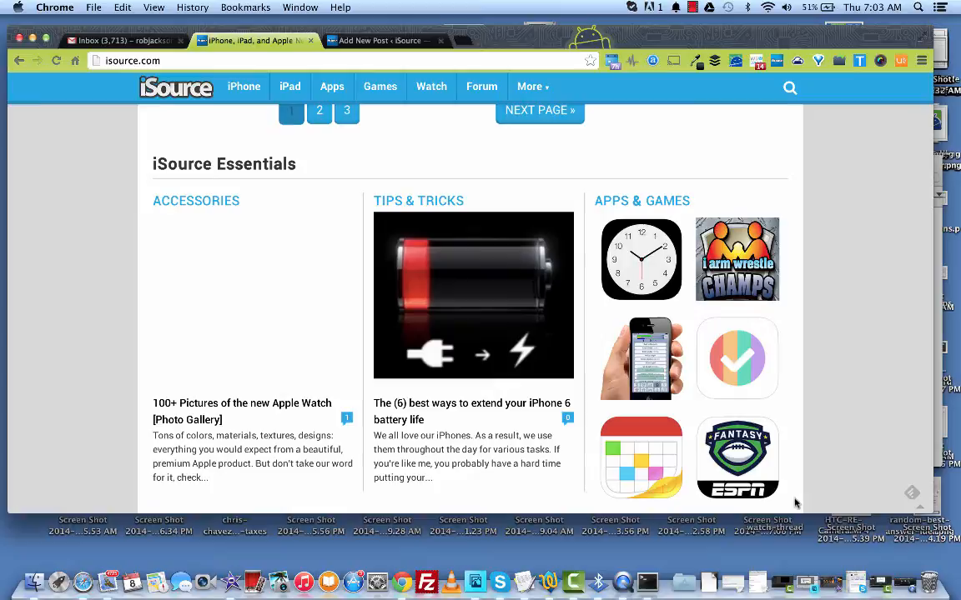
key("F3")
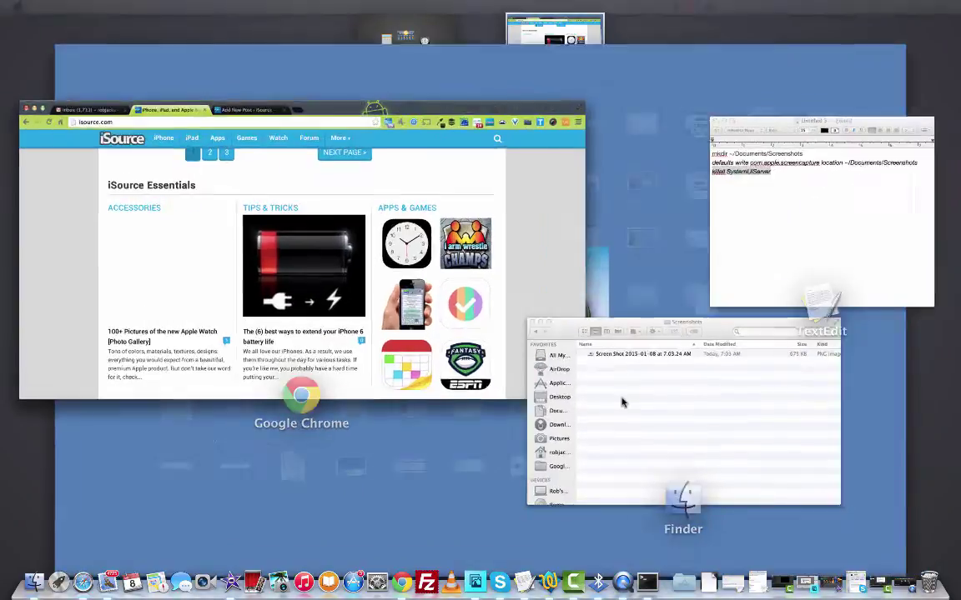
Check the Screenshots folder, switch Finder to Desktop, and hide the Chrome window
left_click(621, 403)
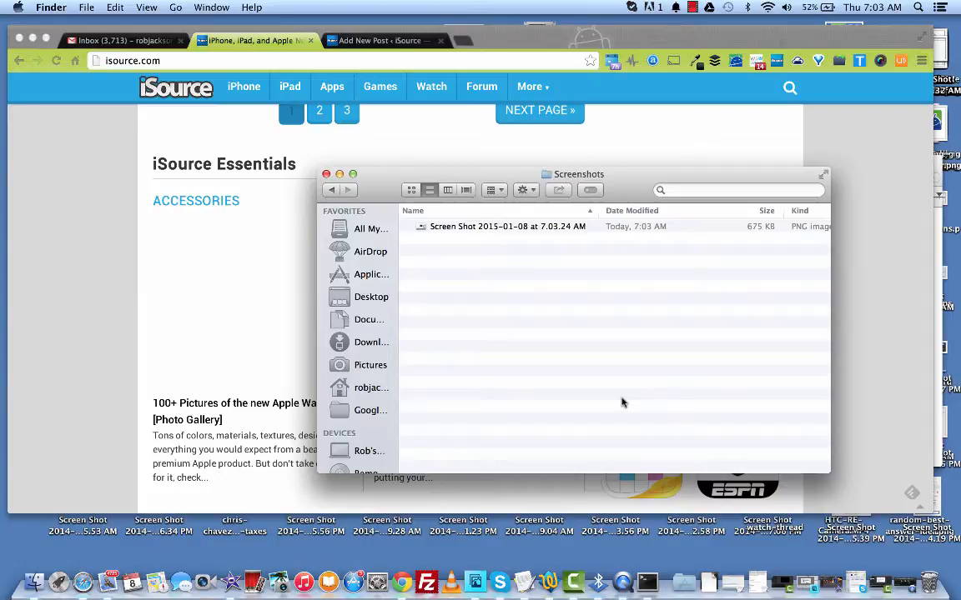
left_click(369, 296)
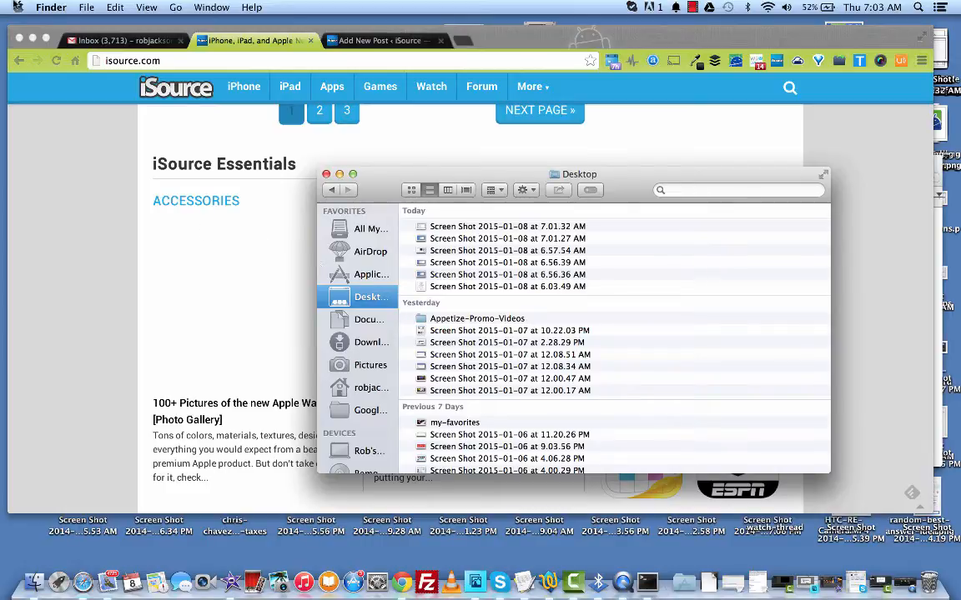
left_click(32, 39)
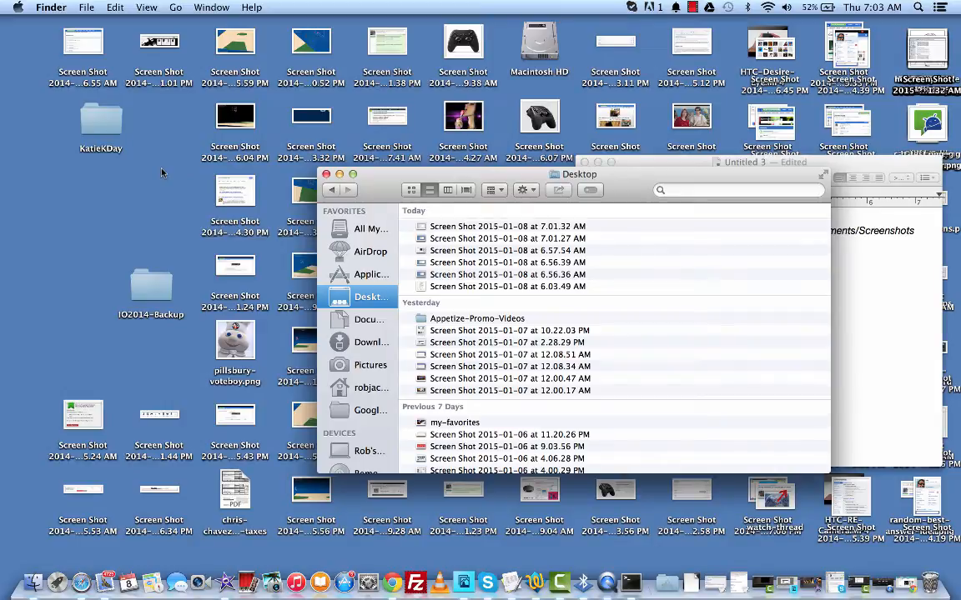
scroll(391, 333, "down", 3)
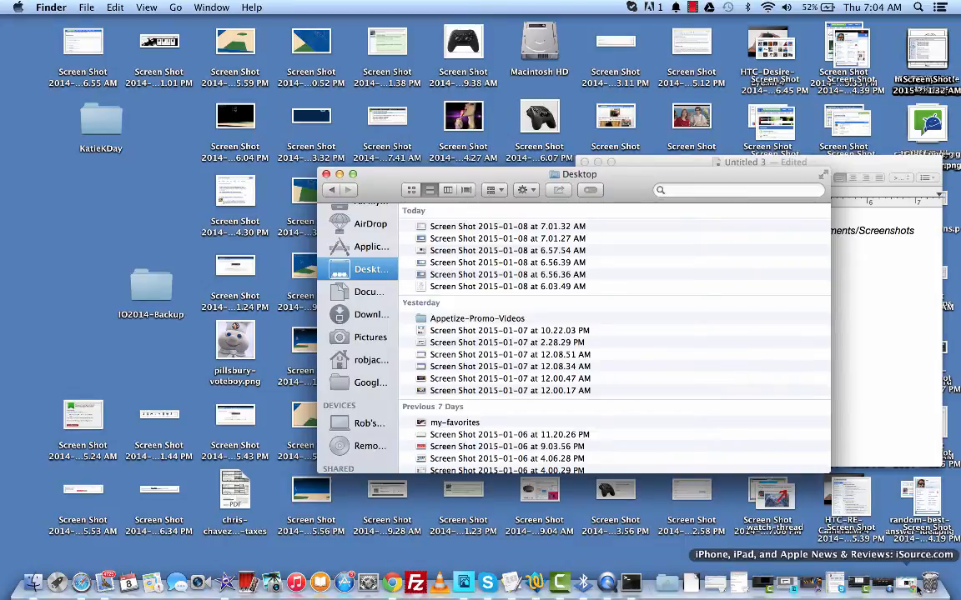
Restore the isource.com browser window and bring the TextEdit command notes in front
left_click(822, 534)
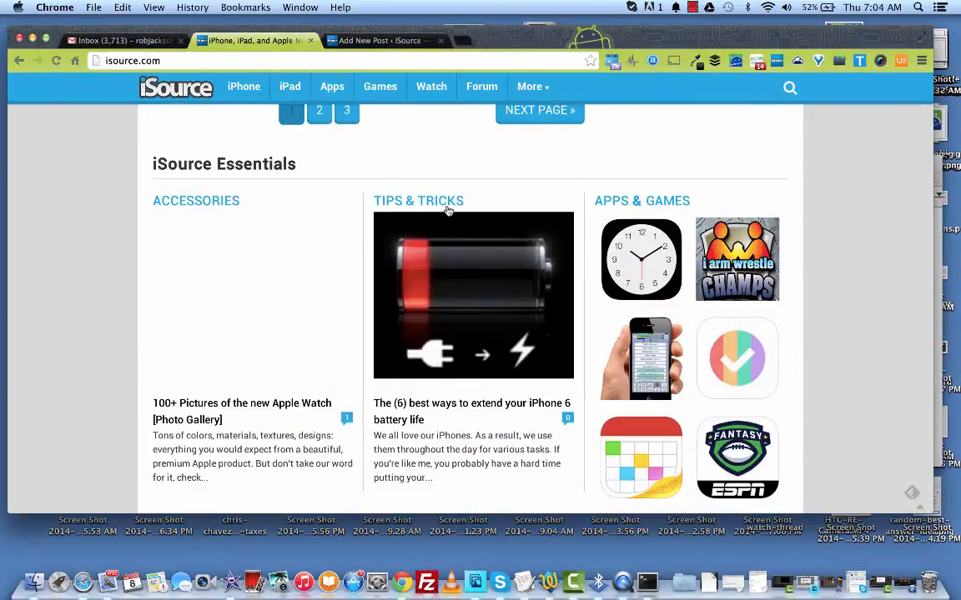
scroll(447, 210, "up", 3)
scroll(447, 210, "up", 5)
scroll(446, 210, "up", 5)
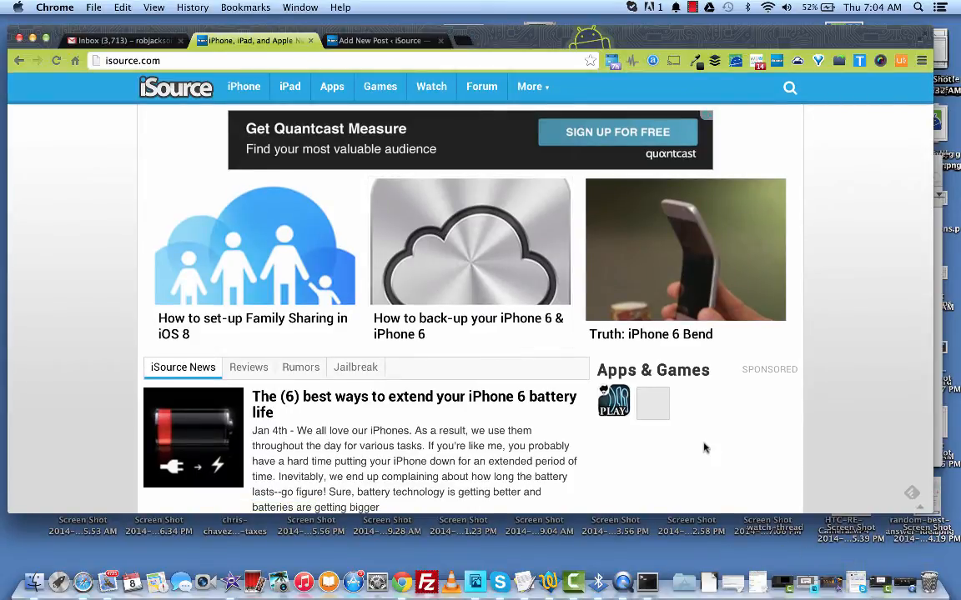
key("F3")
left_click(800, 226)
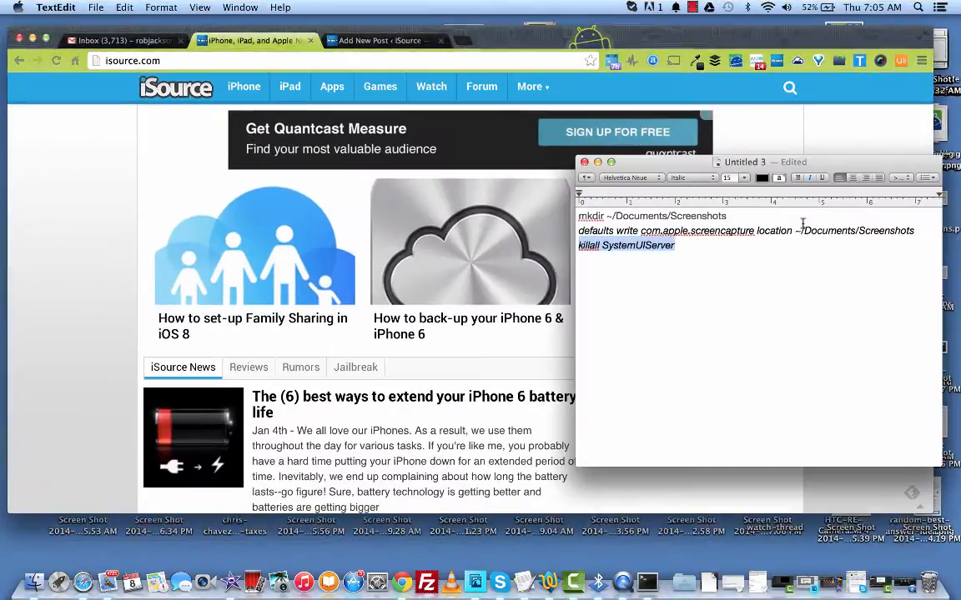